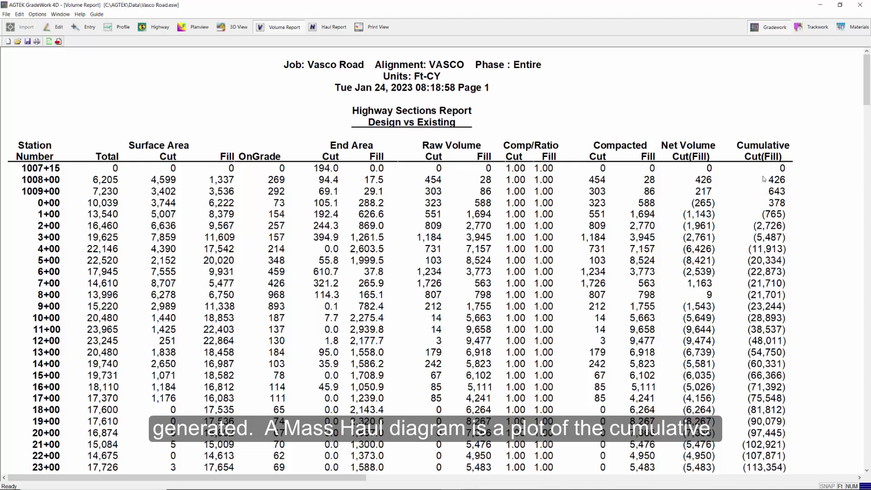
# Calculate the VASCO alignment volumes for all stations at total width to generate the mass haul diagram
pyautogui.scroll(-3, 763, 179)
pyautogui.scroll(-3, 767, 180)
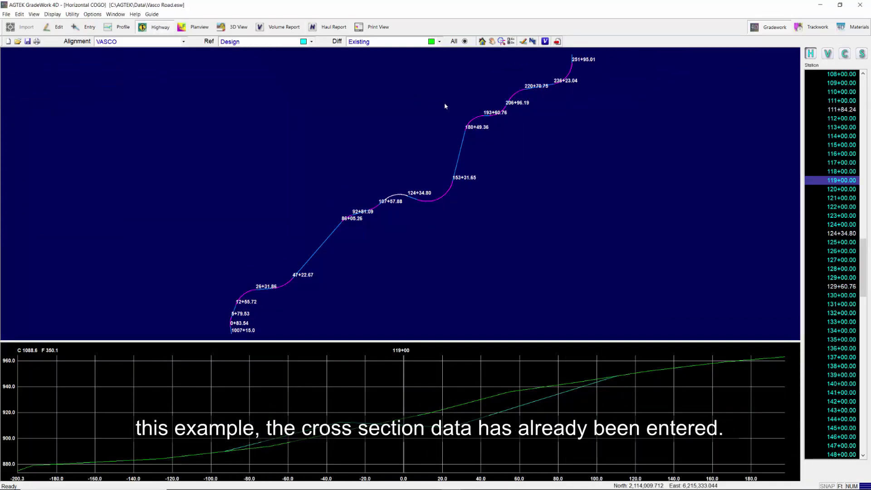
pyautogui.press('Down')
pyautogui.press('Down')
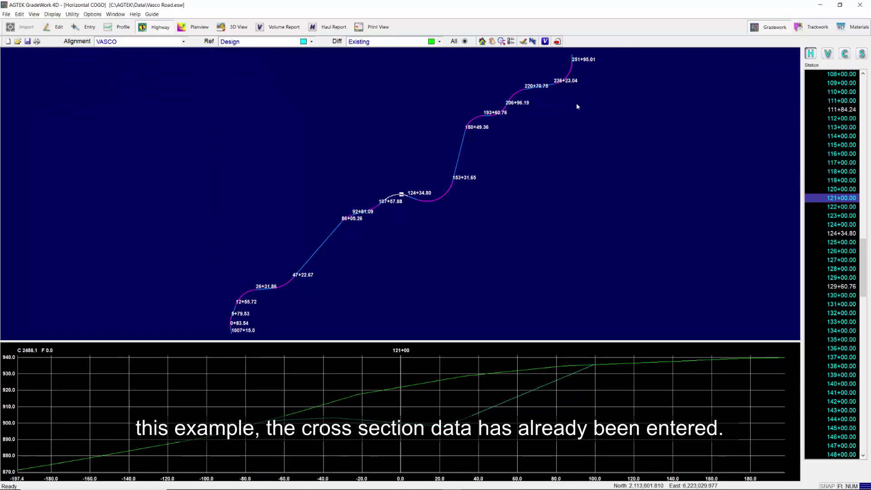
pyautogui.click(544, 43)
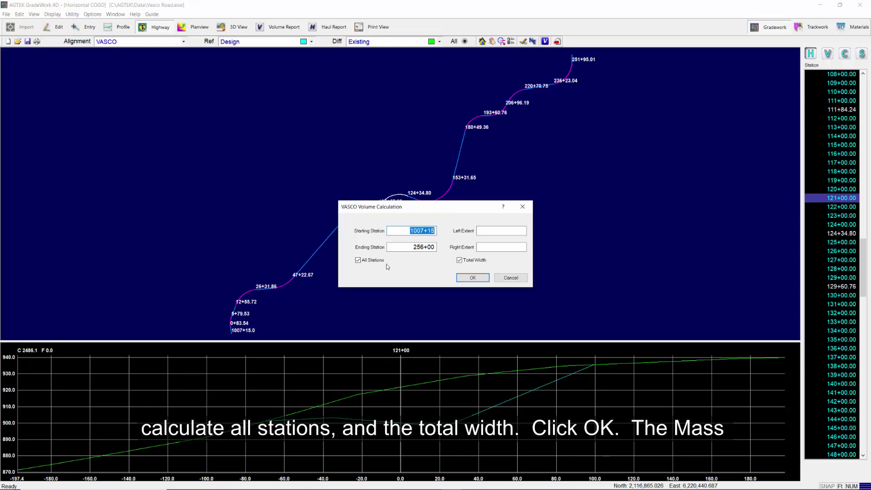
pyautogui.click(474, 278)
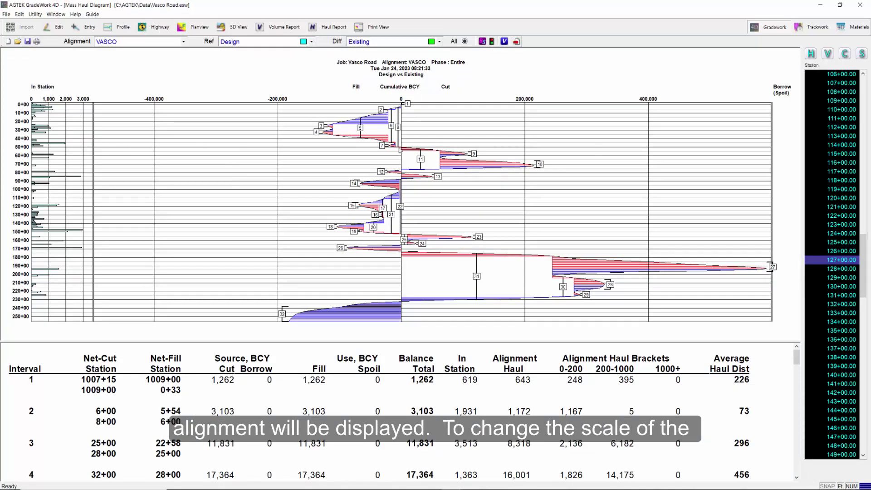
# Examine the mass haul diagram at different scales and pan through the stations along the alignment
pyautogui.scroll(1, 400, 183)
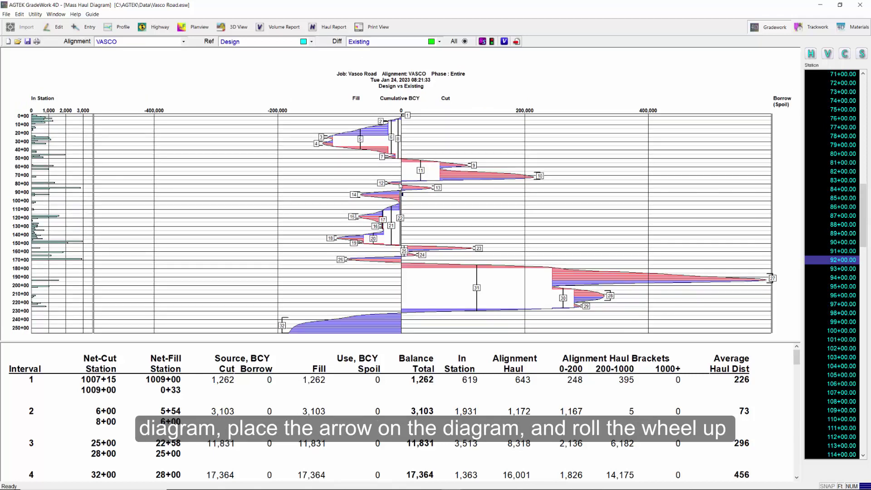
pyautogui.scroll(3, 401, 187)
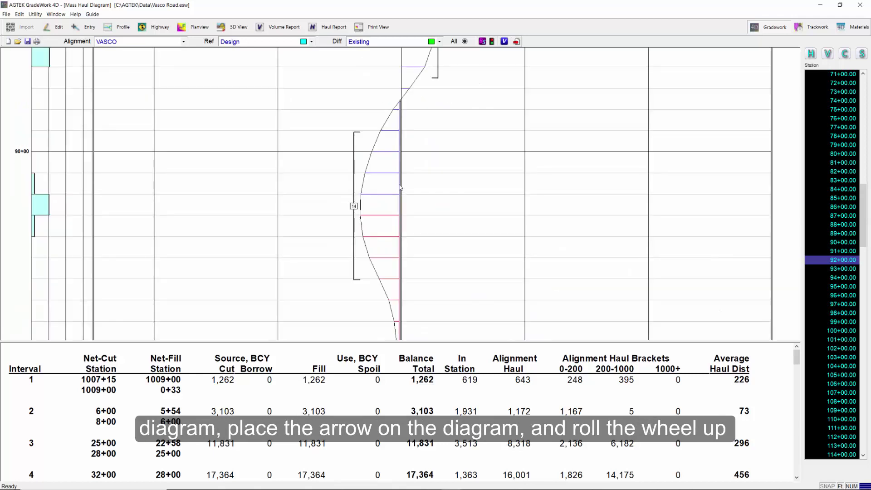
pyautogui.scroll(-1, 401, 188)
pyautogui.scroll(-3, 399, 187)
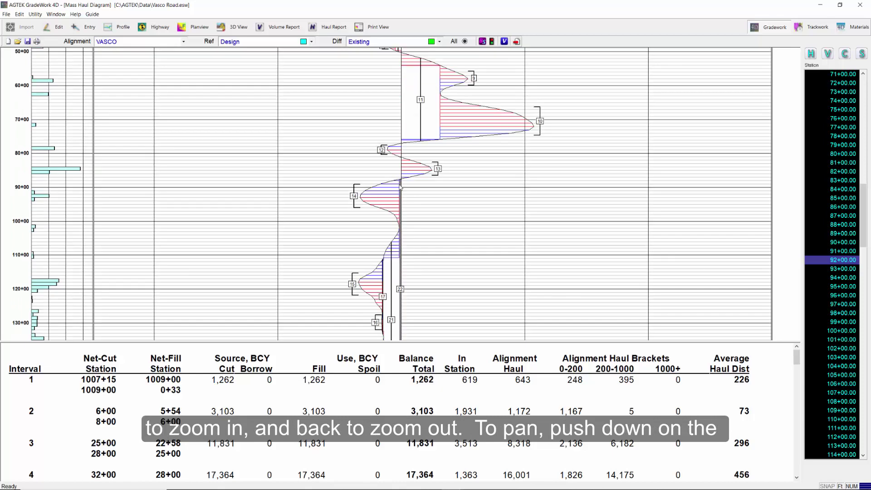
pyautogui.scroll(3, 401, 187)
pyautogui.moveTo(406, 144); pyautogui.dragTo(406, 230, button='middle')
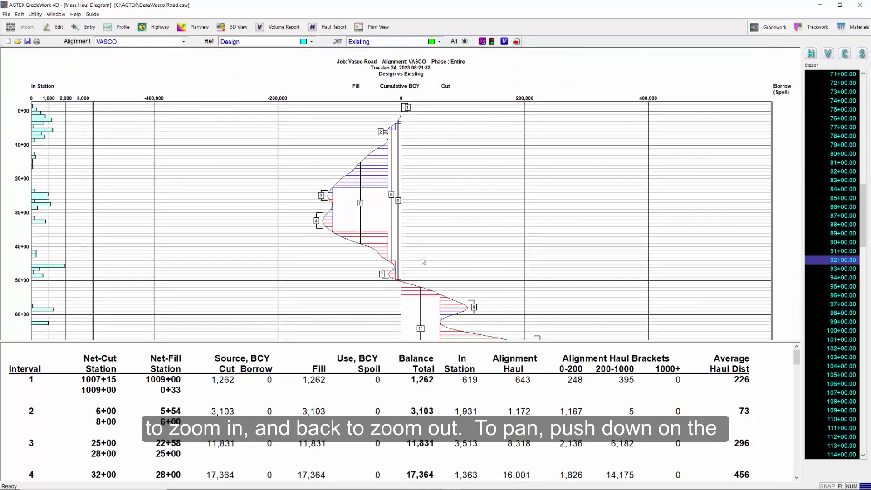
pyautogui.moveTo(422, 261); pyautogui.dragTo(436, 127, button='middle')
pyautogui.moveTo(443, 84); pyautogui.dragTo(434, 249, button='middle')
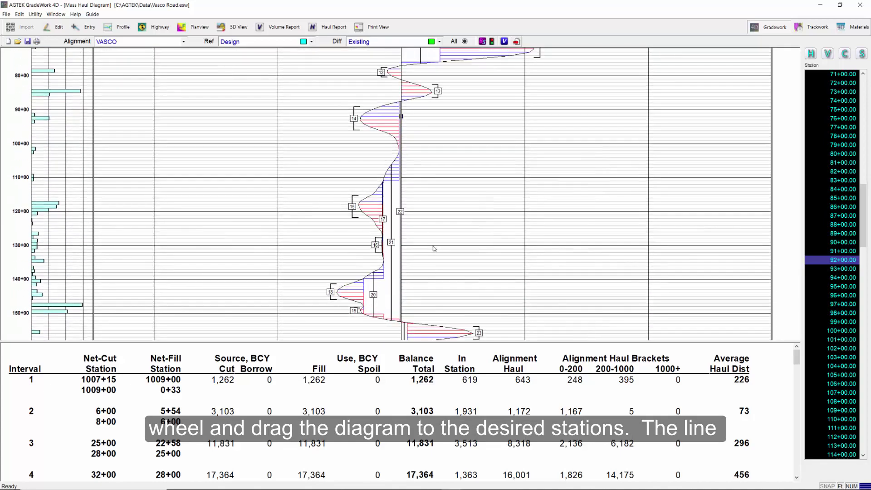
pyautogui.moveTo(428, 108); pyautogui.dragTo(406, 266, button='middle')
# Inspect where the diagram line increases toward fill or cut and where it crosses the center
pyautogui.scroll(3, 416, 127)
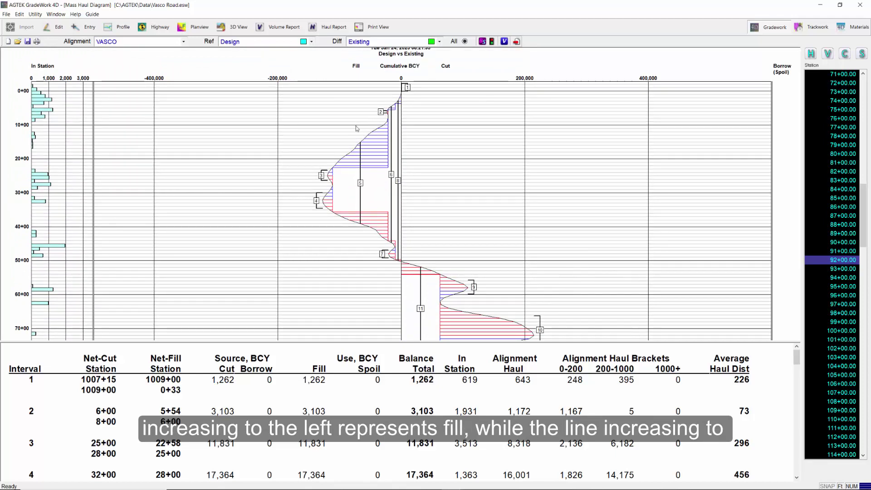
pyautogui.scroll(1, 365, 136)
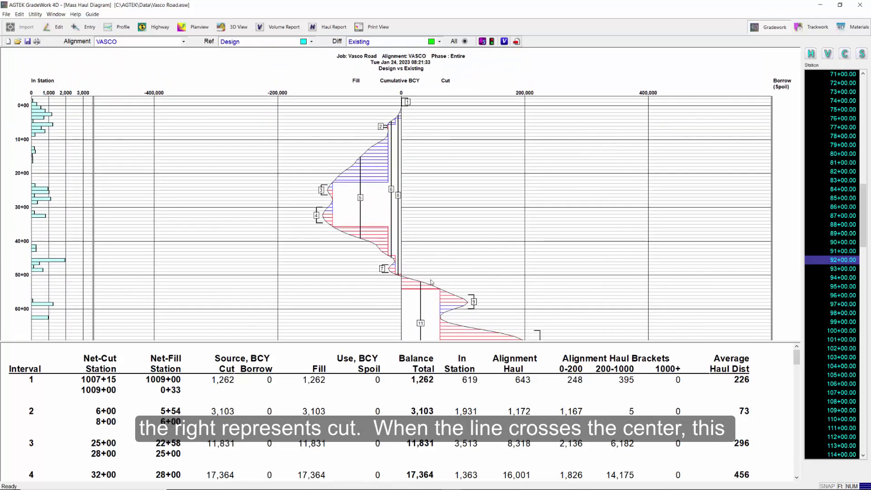
pyautogui.scroll(-2, 381, 208)
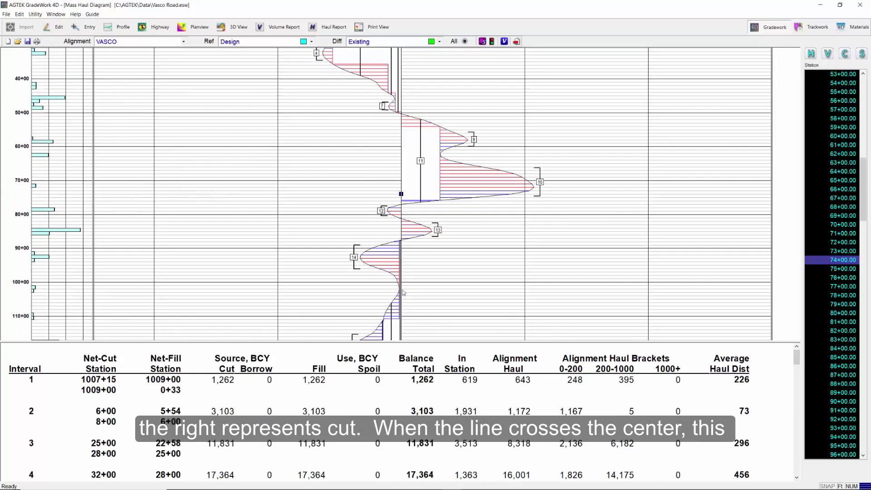
pyautogui.scroll(-4, 399, 200)
pyautogui.keyDown('ctrl'); pyautogui.scroll(-2, 411, 222); pyautogui.keyUp('ctrl')
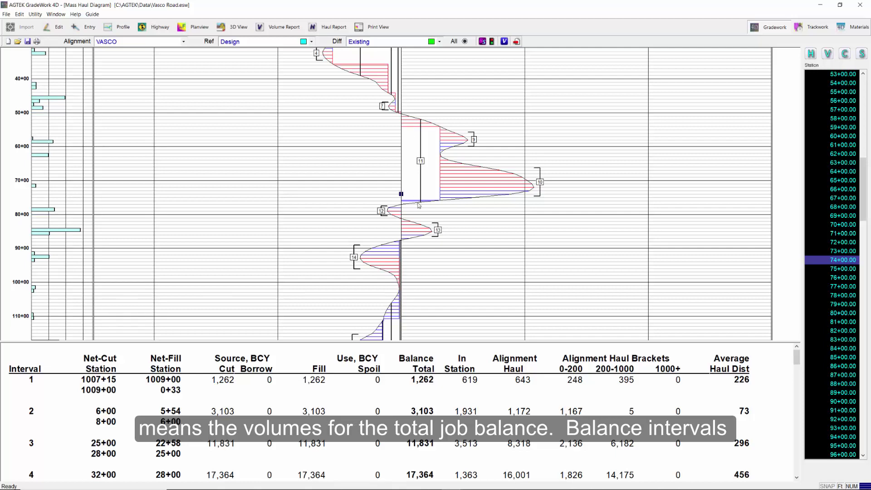
# Review the numbered balance intervals on the diagram, the in-station graph and the alignment haul columns
pyautogui.scroll(5, 390, 274)
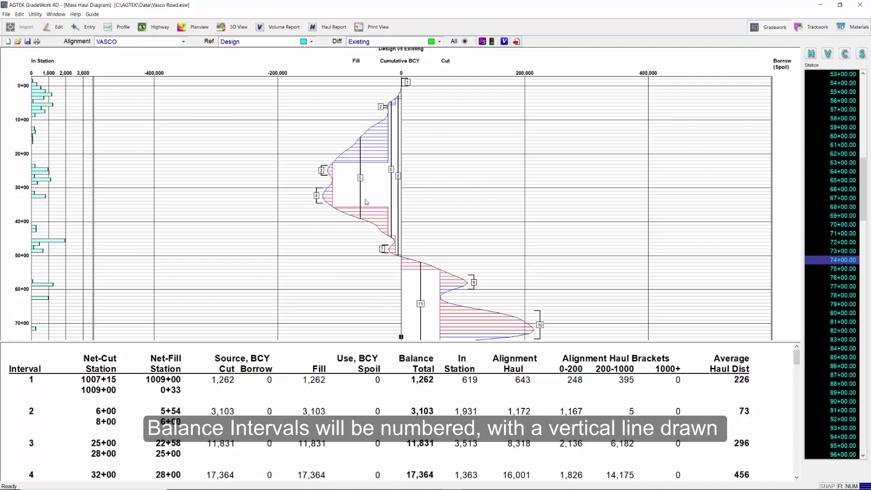
pyautogui.scroll(-5, 365, 202)
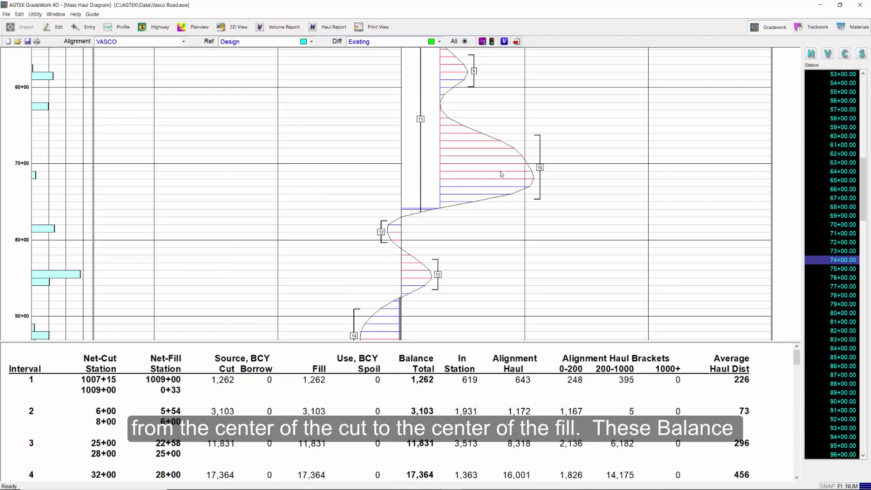
pyautogui.scroll(4, 501, 174)
pyautogui.scroll(-2, 480, 191)
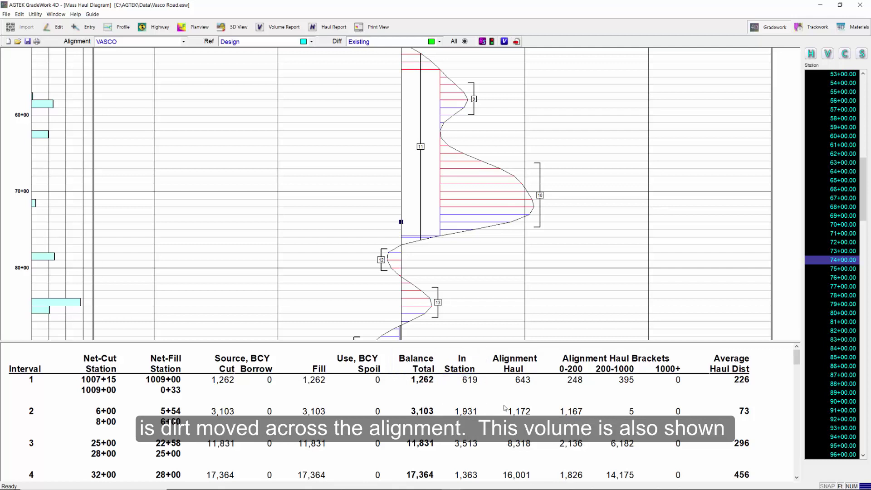
pyautogui.scroll(-3, 284, 176)
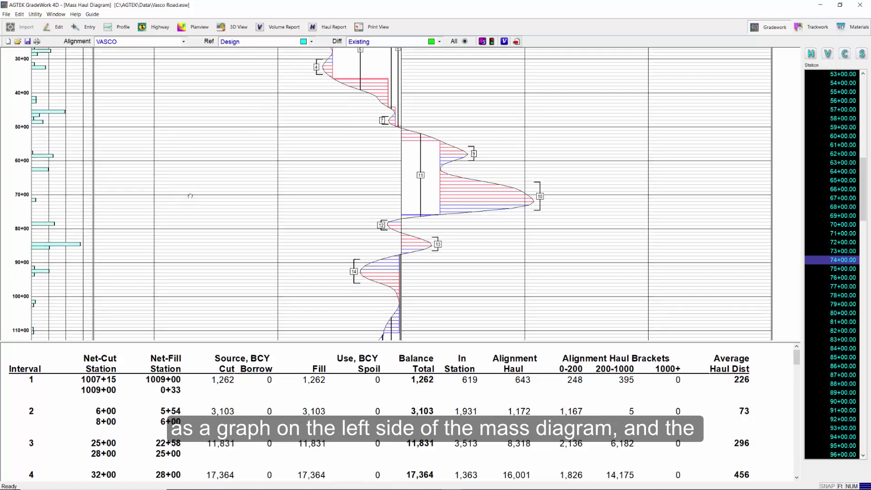
pyautogui.scroll(5, 190, 196)
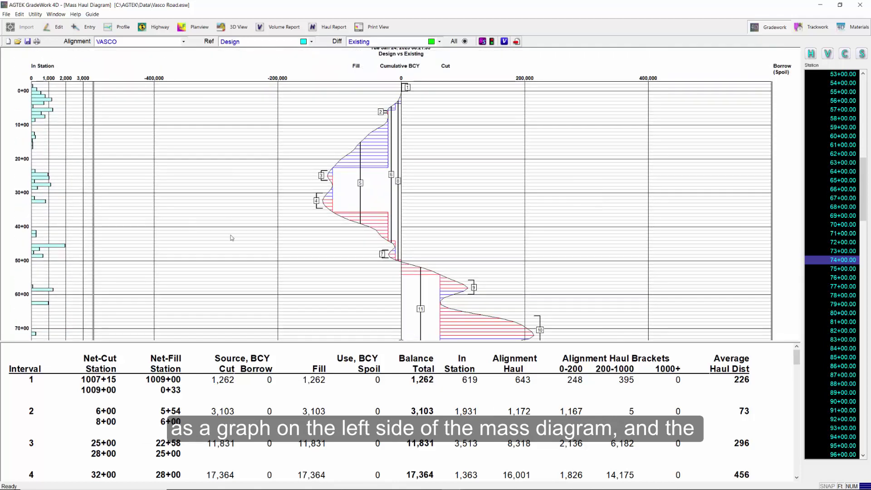
pyautogui.scroll(-3, 231, 238)
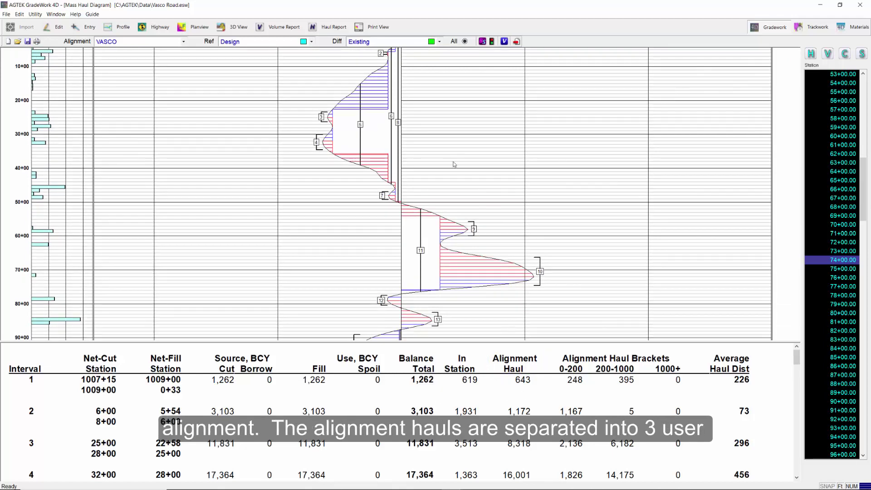
pyautogui.scroll(2, 449, 181)
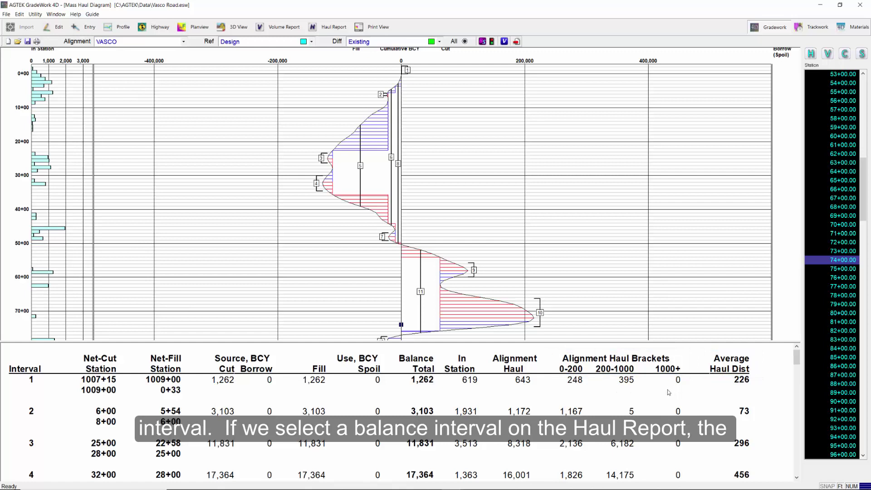
# Highlight balance interval 4 from the haul report and inspect its cut and fill bands on the diagram
pyautogui.click(110, 475)
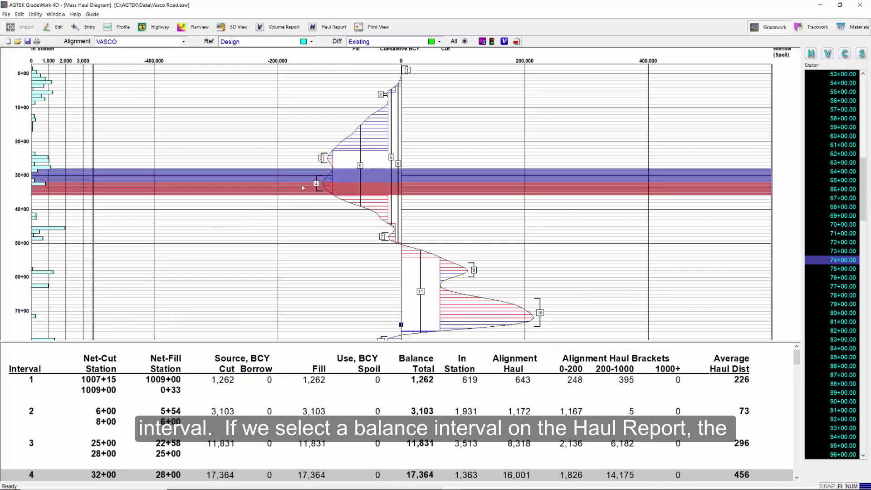
pyautogui.scroll(-4, 325, 179)
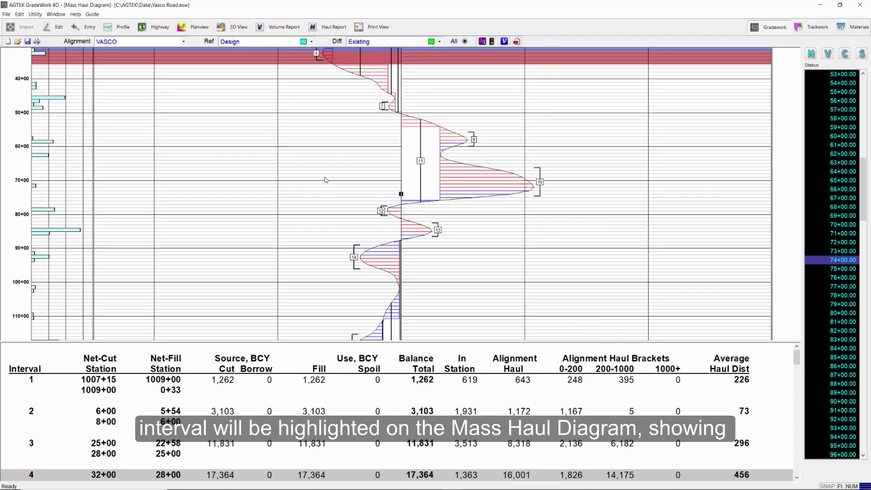
pyautogui.scroll(4, 335, 232)
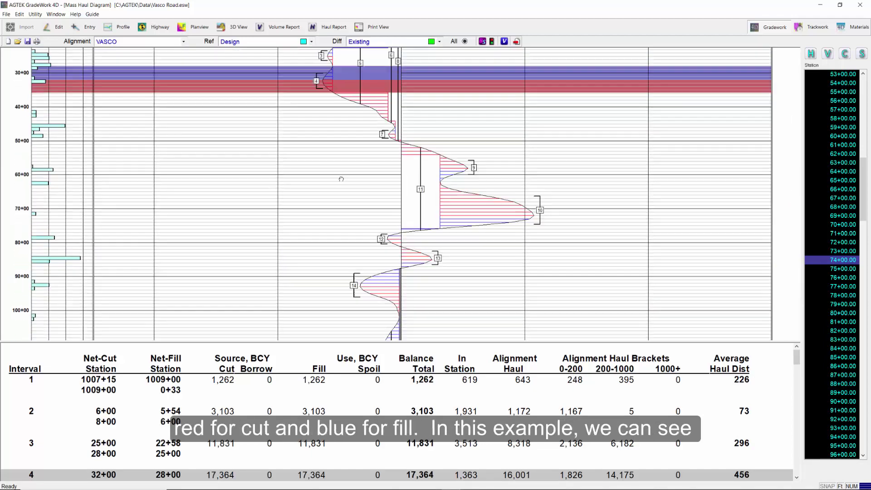
pyautogui.scroll(5, 350, 156)
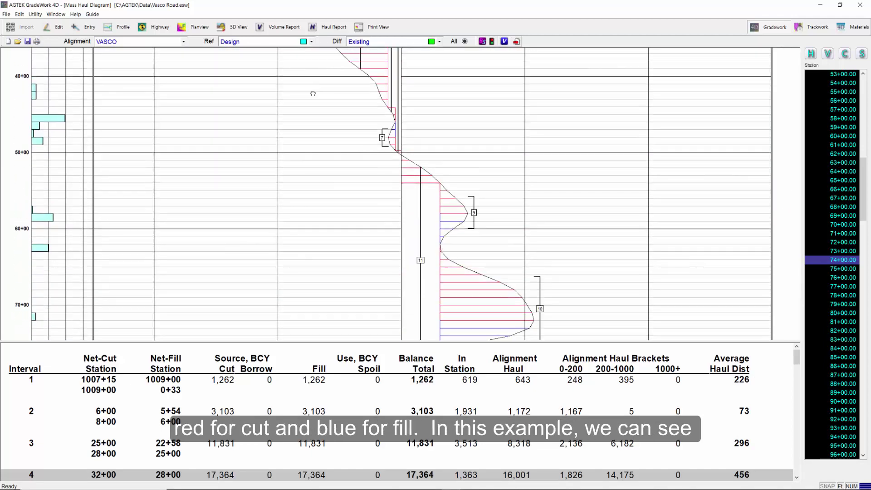
pyautogui.scroll(-1, 325, 179)
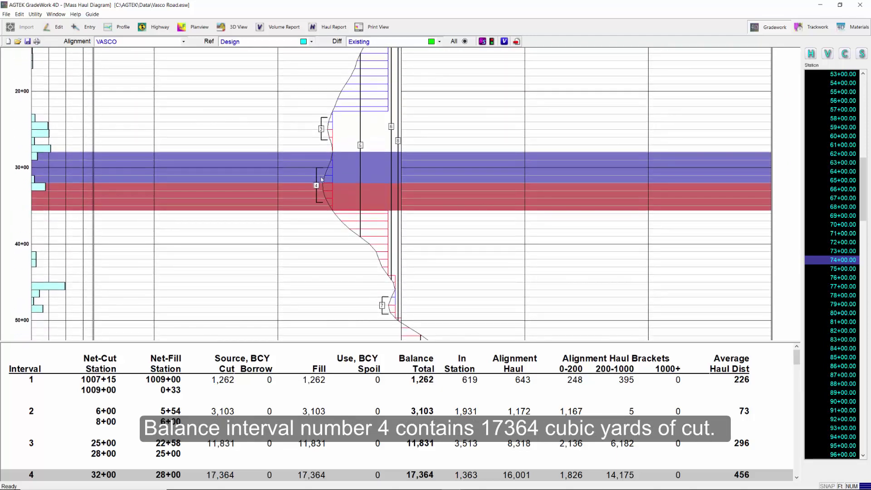
# Highlight balance interval 5 and then interval 6 from the haul report to examine their long hauls on the diagram
pyautogui.click(796, 477)
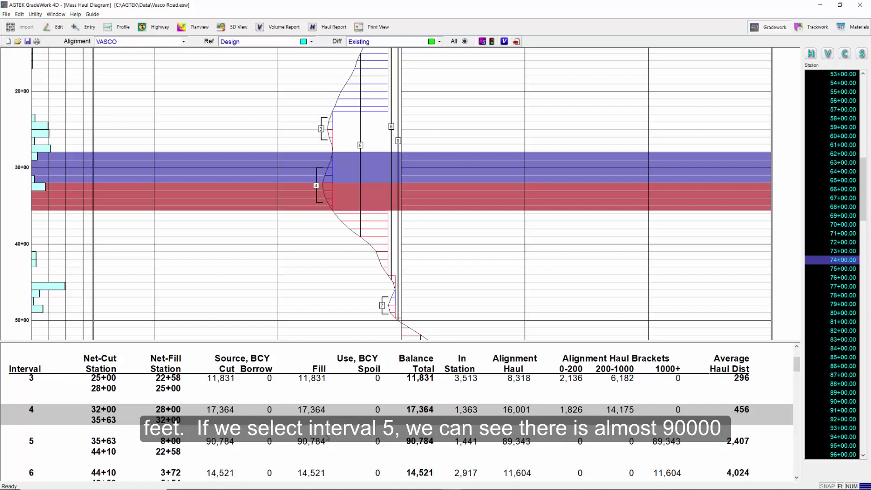
pyautogui.click(173, 446)
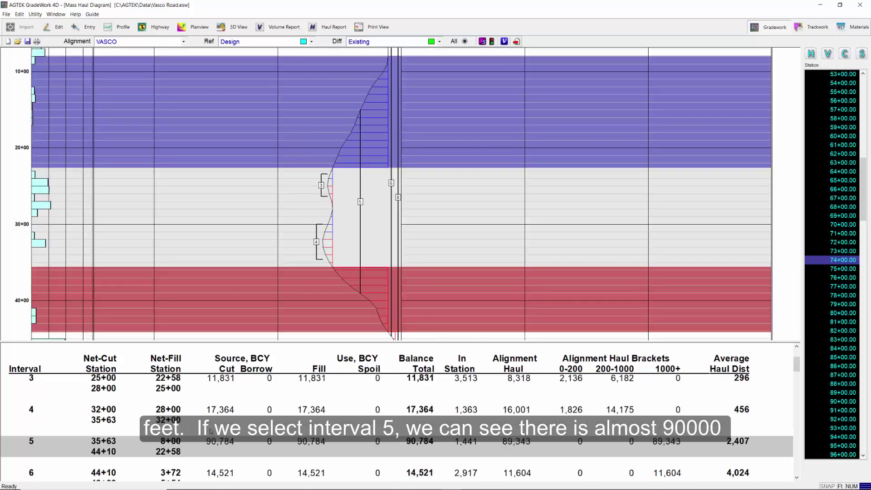
pyautogui.scroll(-3, 398, 186)
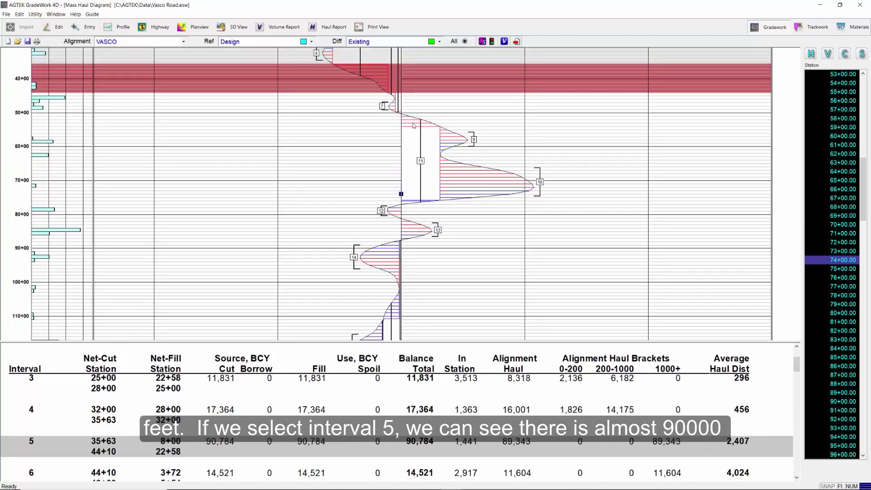
pyautogui.scroll(4, 413, 126)
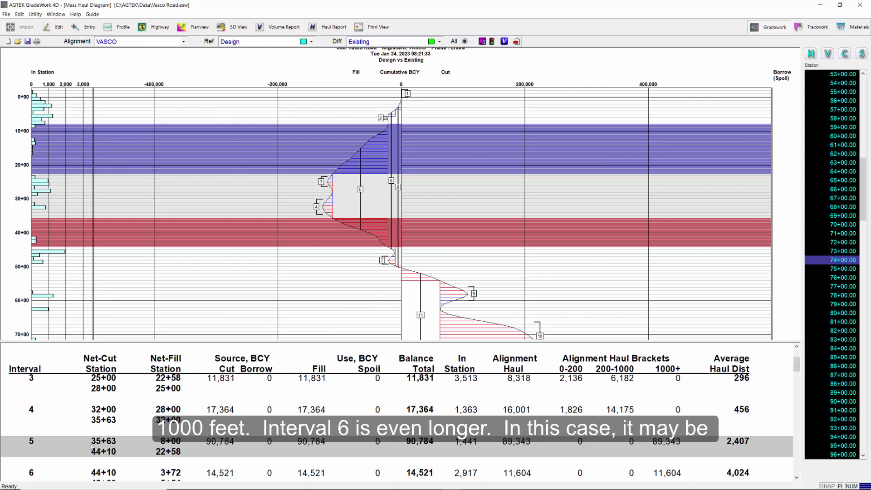
pyautogui.click(96, 475)
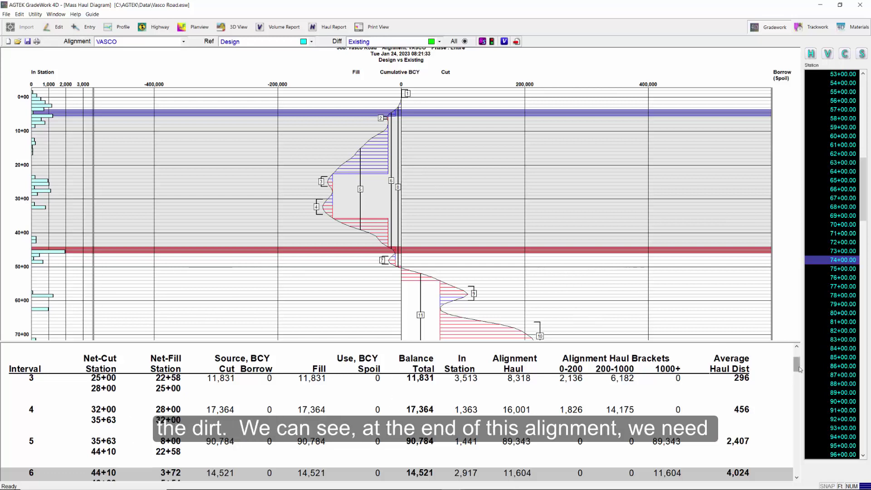
# Highlight borrow interval 32 at the end of the haul report to inspect its fill stations on the diagram
pyautogui.moveTo(797, 367); pyautogui.dragTo(797, 467)
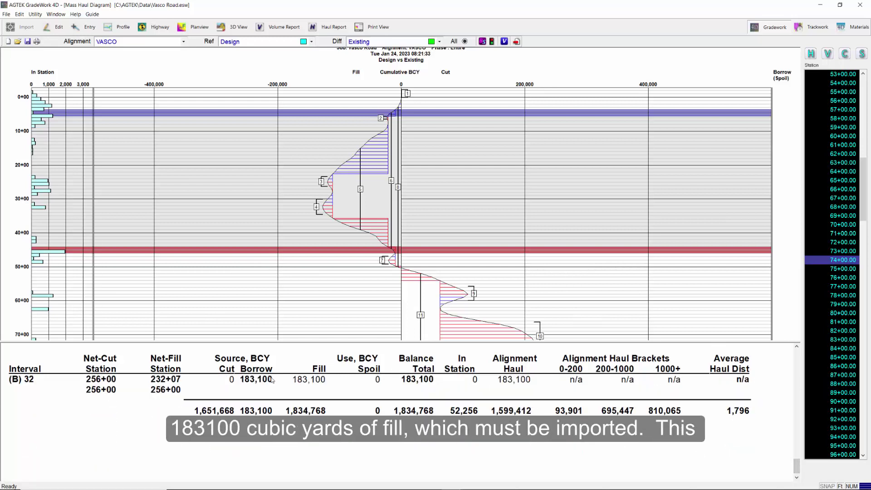
pyautogui.click(302, 381)
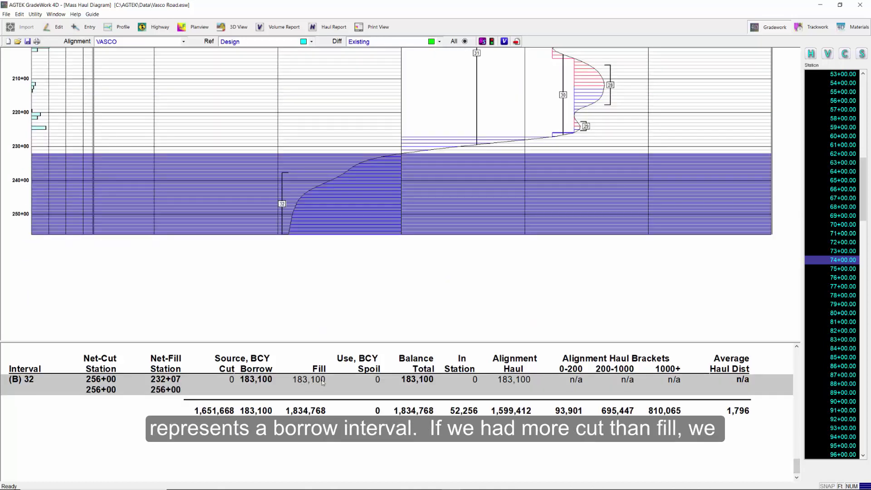
pyautogui.click(401, 387)
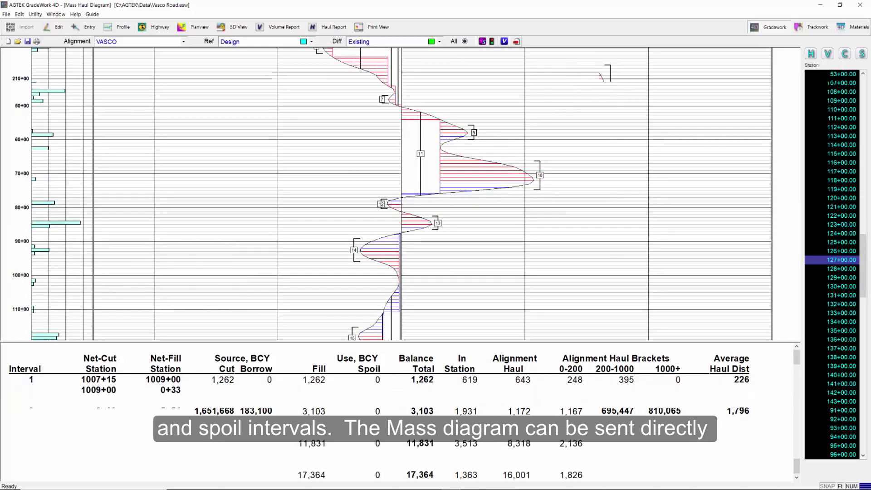
# Send the mass haul diagram directly to the printer
pyautogui.click(7, 14)
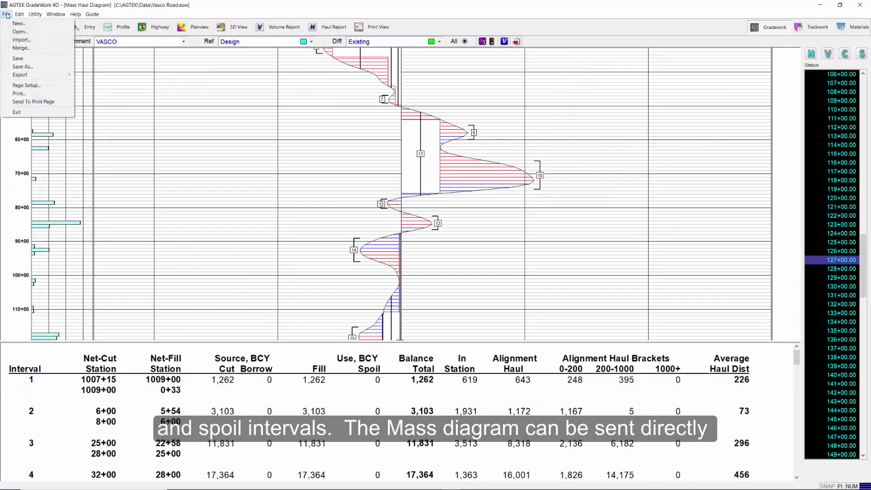
pyautogui.click(24, 94)
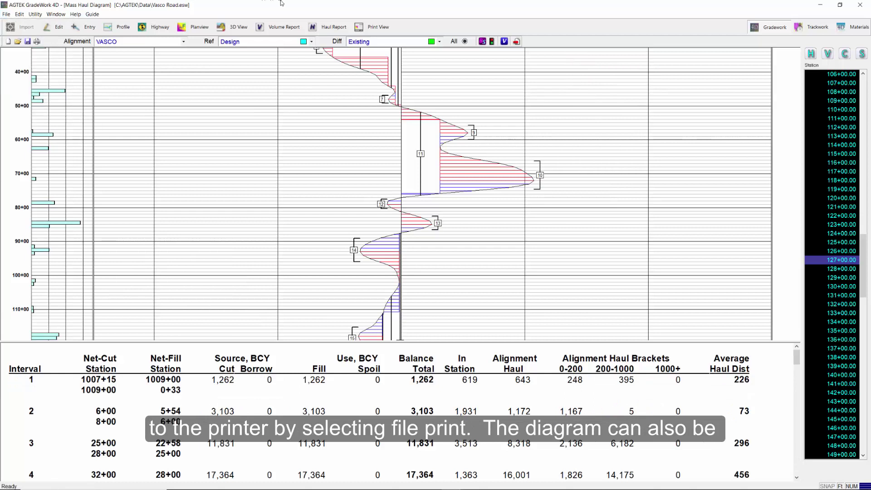